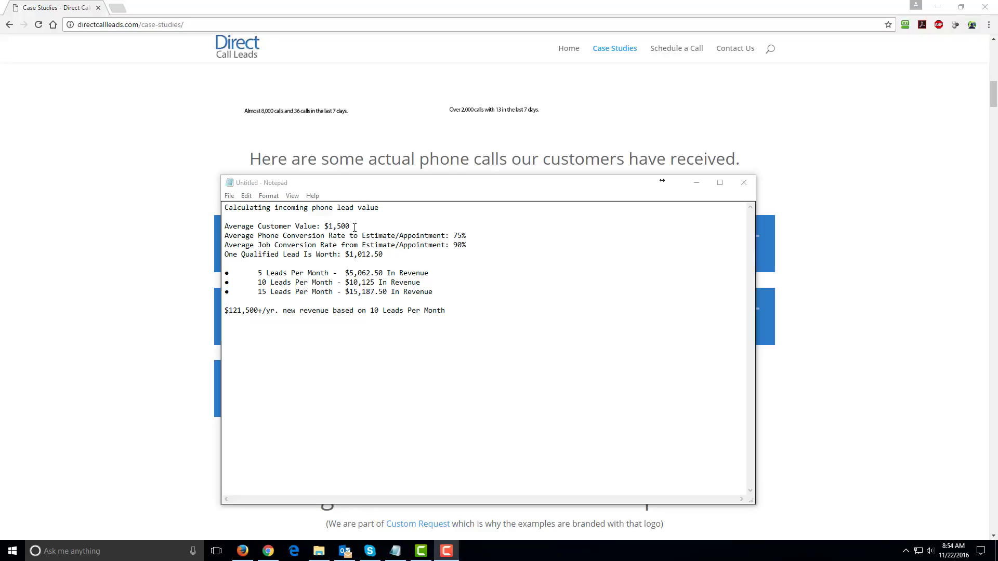
Highlight the 500 in the note's $1,500 average customer value.
left_click_drag(337, 226, 350, 226)
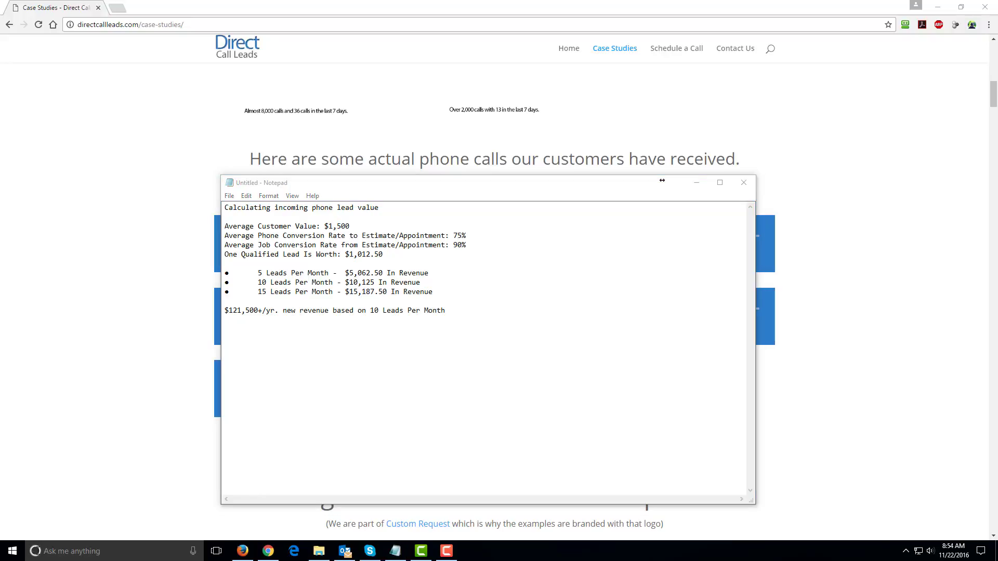
type("calcul")
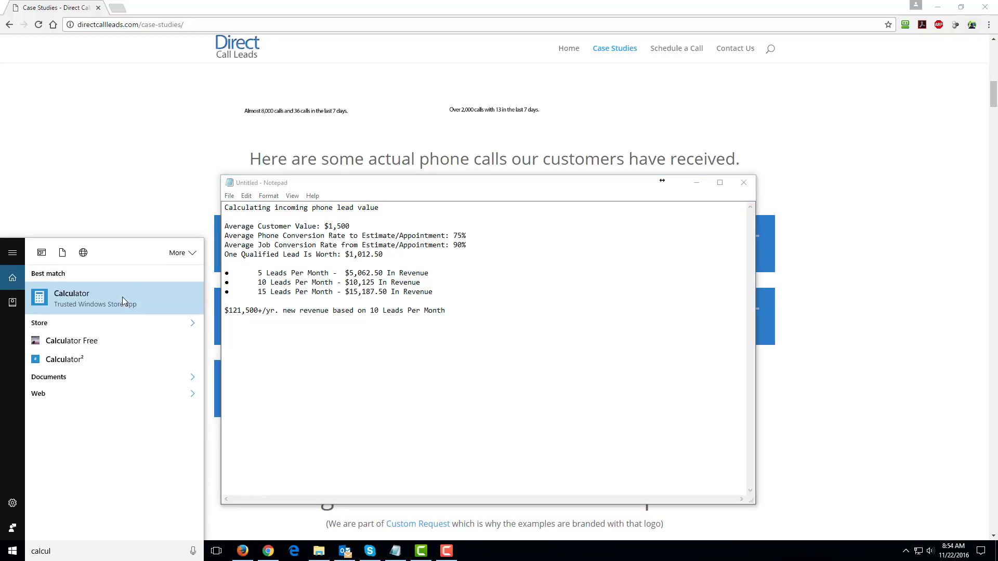
Launch Calculator from search and enter 1500 × to begin the lead-value product.
left_click(123, 298)
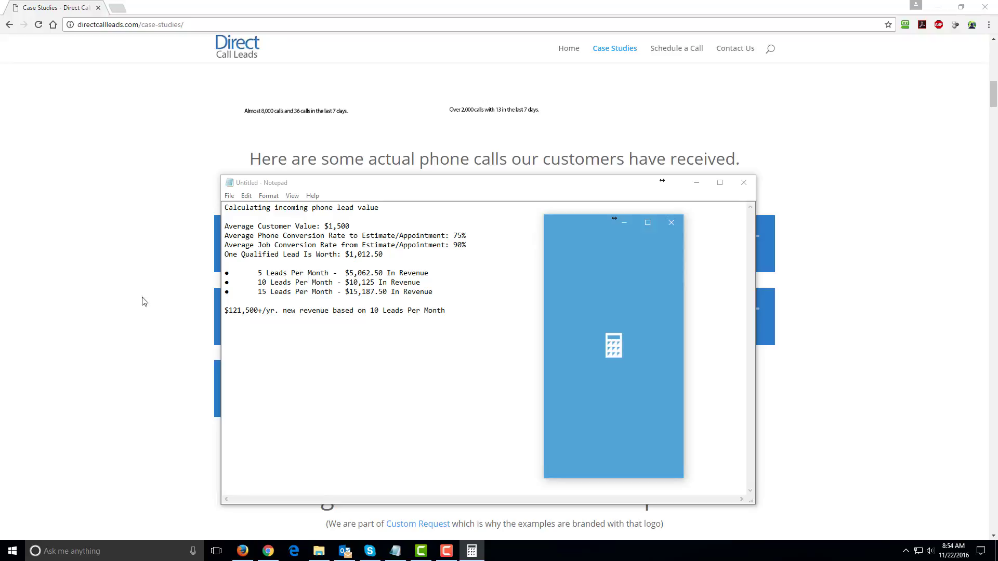
left_click(562, 440)
left_click(596, 414)
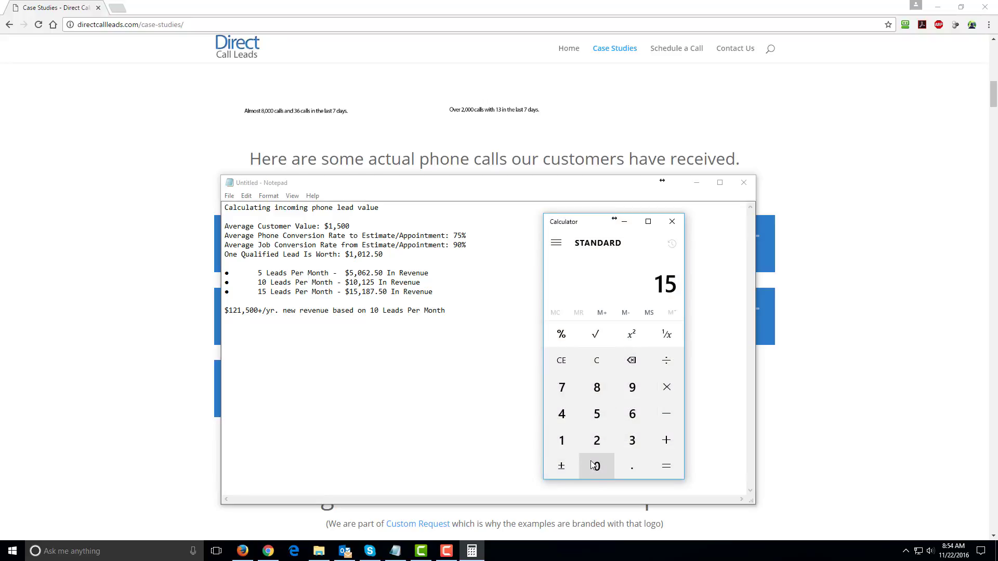
double_click(595, 465)
left_click(667, 387)
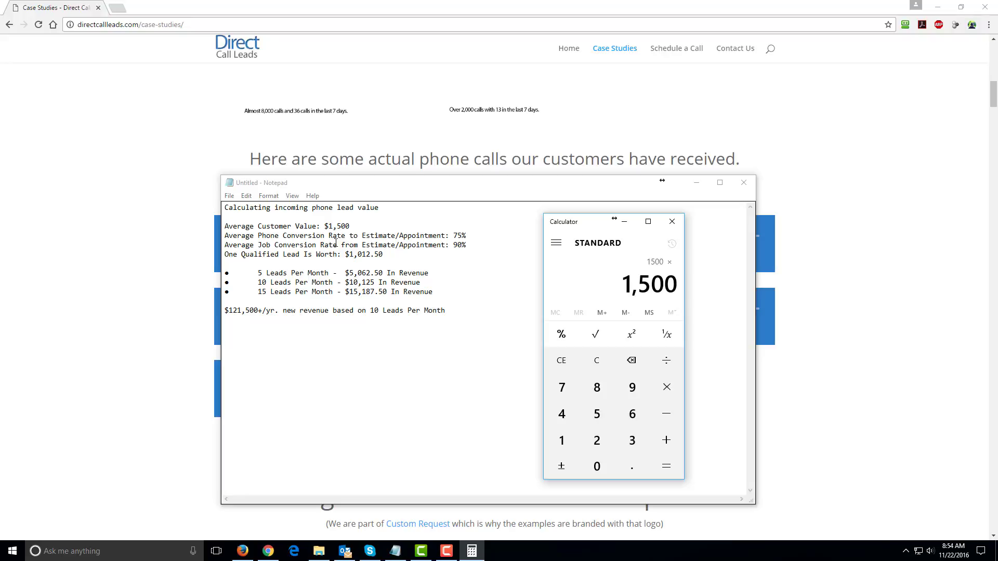
Multiply 1,500 by the 0.75 phone conversion rate to get 1,125.
left_click(627, 470)
left_click(561, 387)
left_click(597, 414)
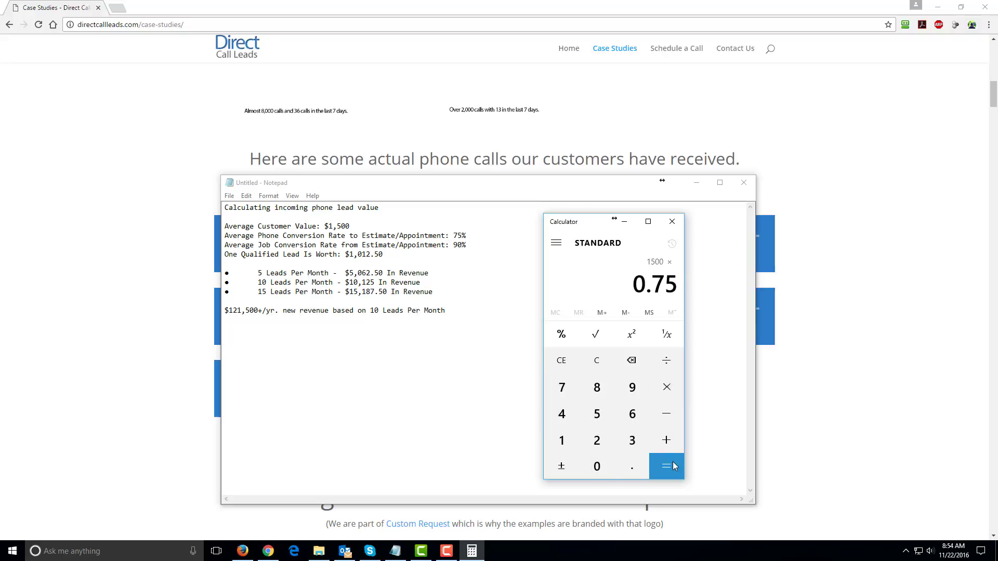
left_click(666, 465)
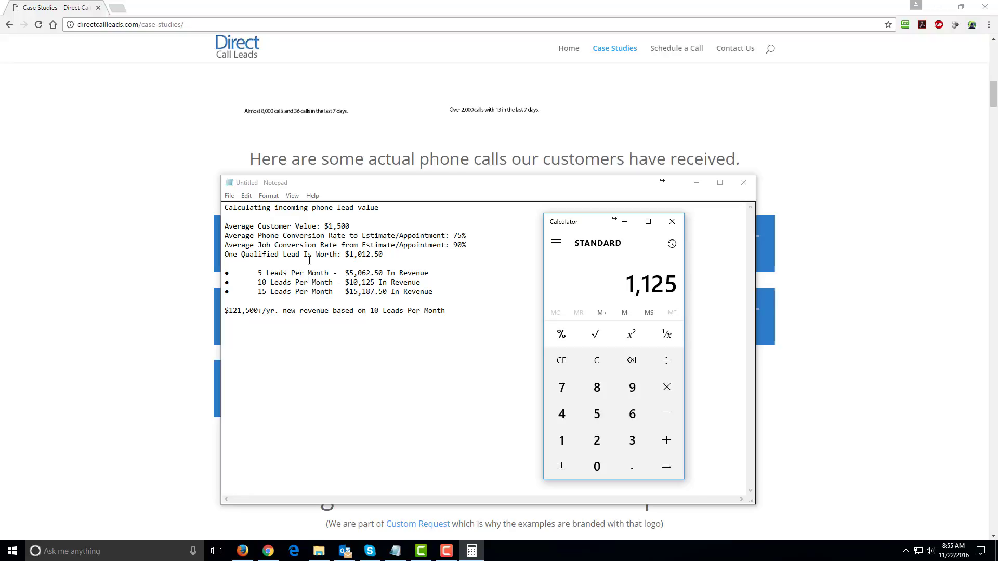
Multiply 1,125 by the 0.9 job rate for the 1,012.5 qualified lead value, then return to the note.
left_click(668, 390)
left_click(634, 468)
left_click(634, 387)
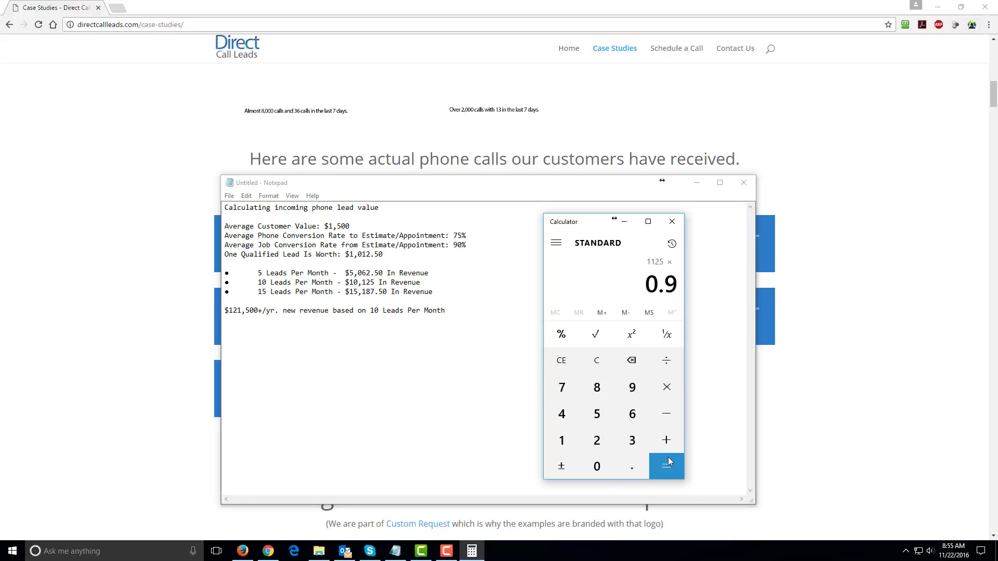
left_click(668, 461)
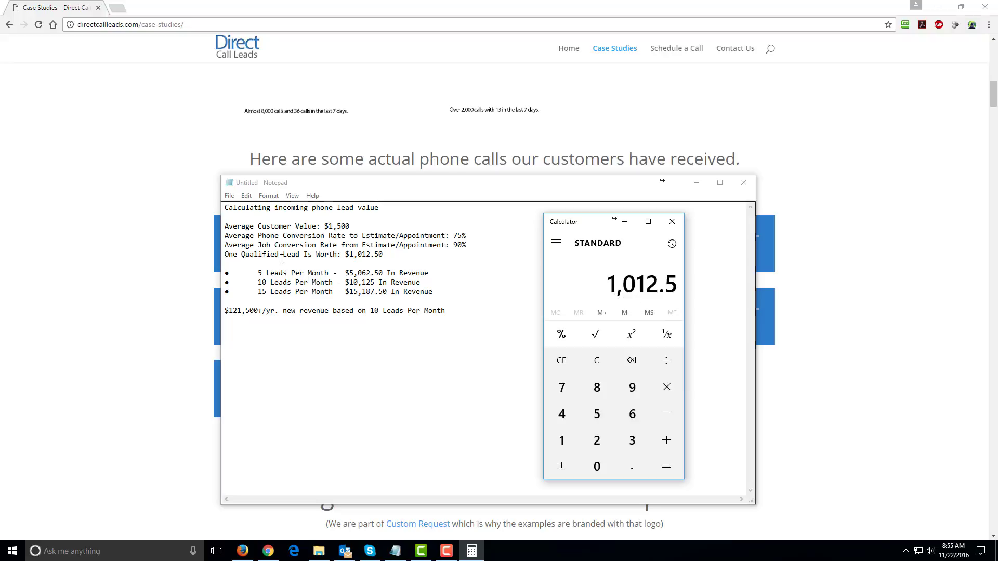
left_click(397, 254)
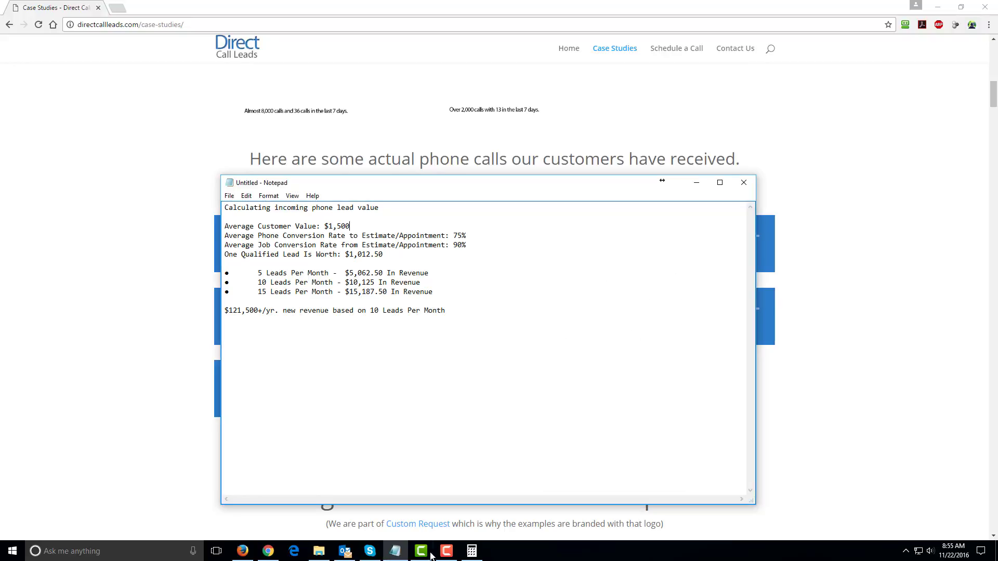
Multiply 1,012.5 by 5 leads per month to get the 5,062.5 monthly revenue.
left_click(472, 552)
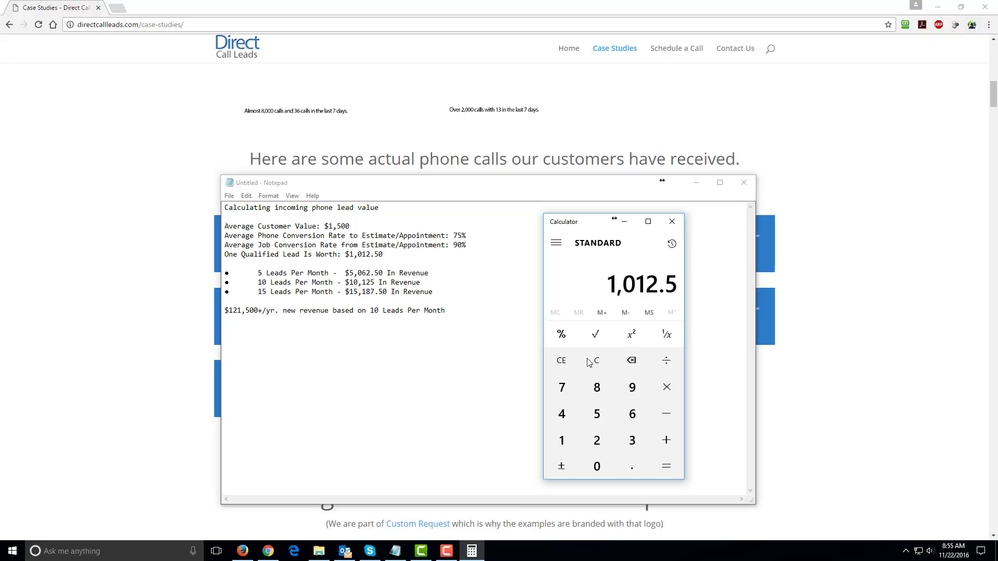
left_click(667, 387)
left_click(597, 415)
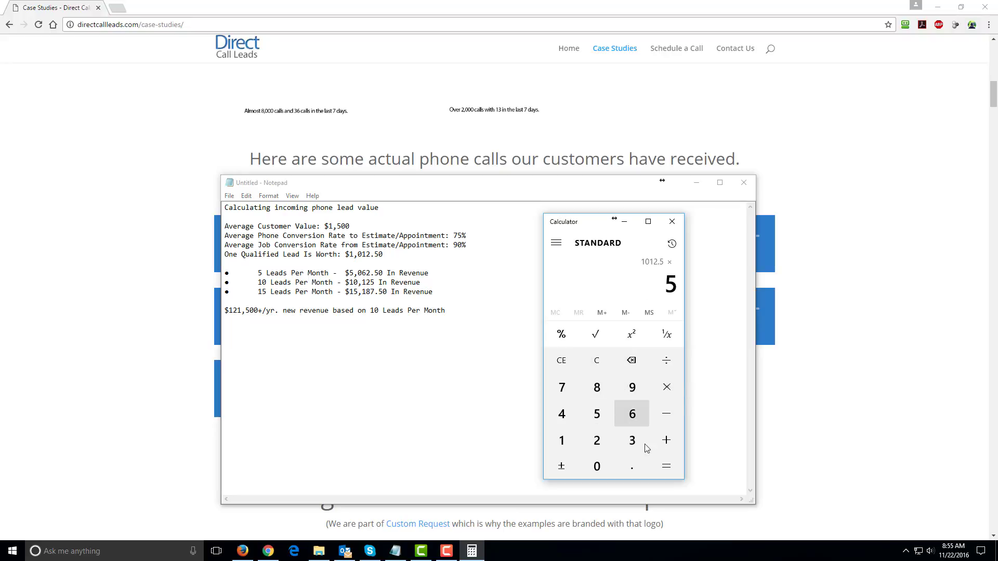
left_click(666, 466)
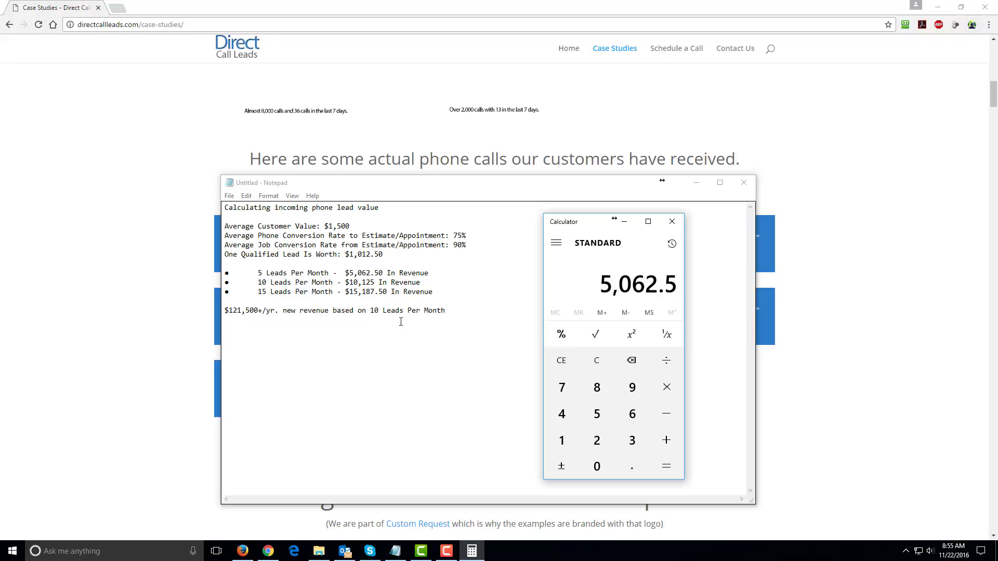
Clear the calculator and start entering 10 ×, then clear the mistaken entry.
left_click(596, 360)
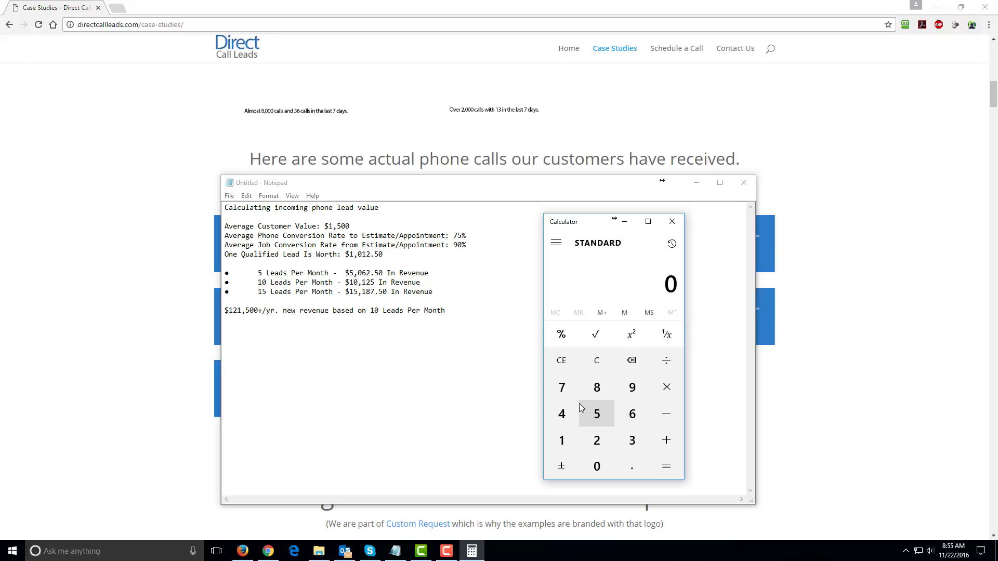
left_click(561, 441)
left_click(596, 466)
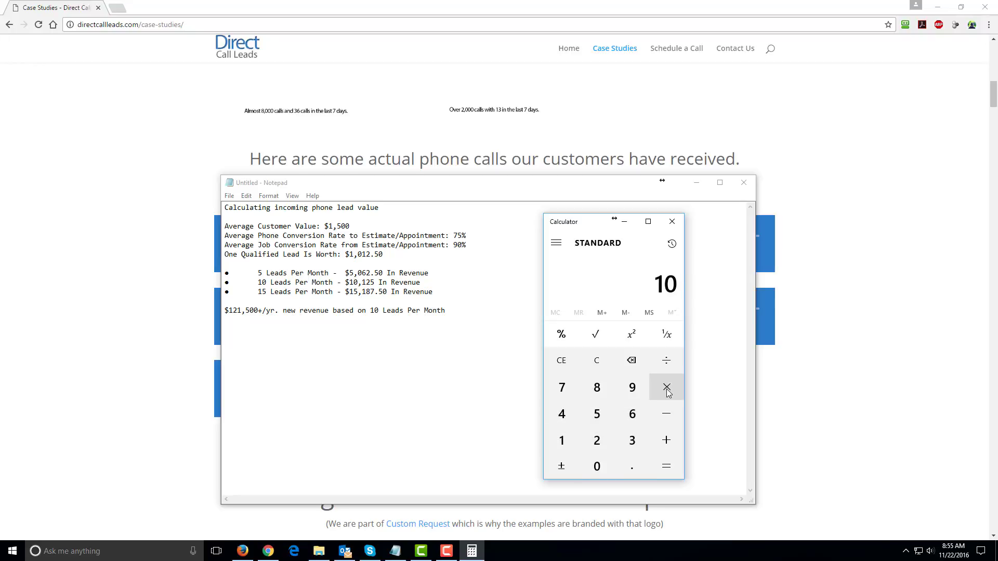
left_click(667, 388)
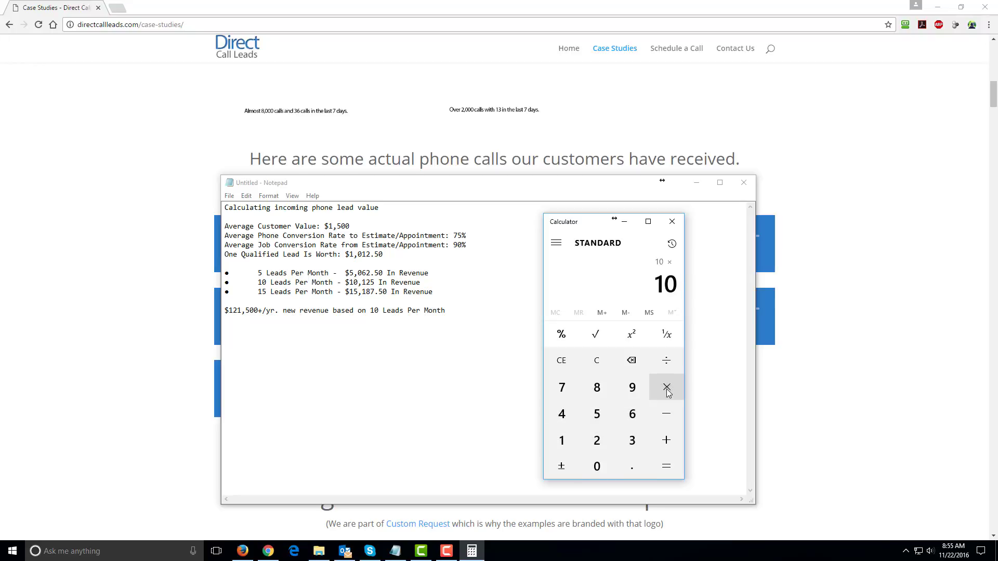
left_click(596, 360)
Multiply 10,125 by 12 months to reach the 121,500 yearly revenue.
left_click(561, 440)
left_click(597, 466)
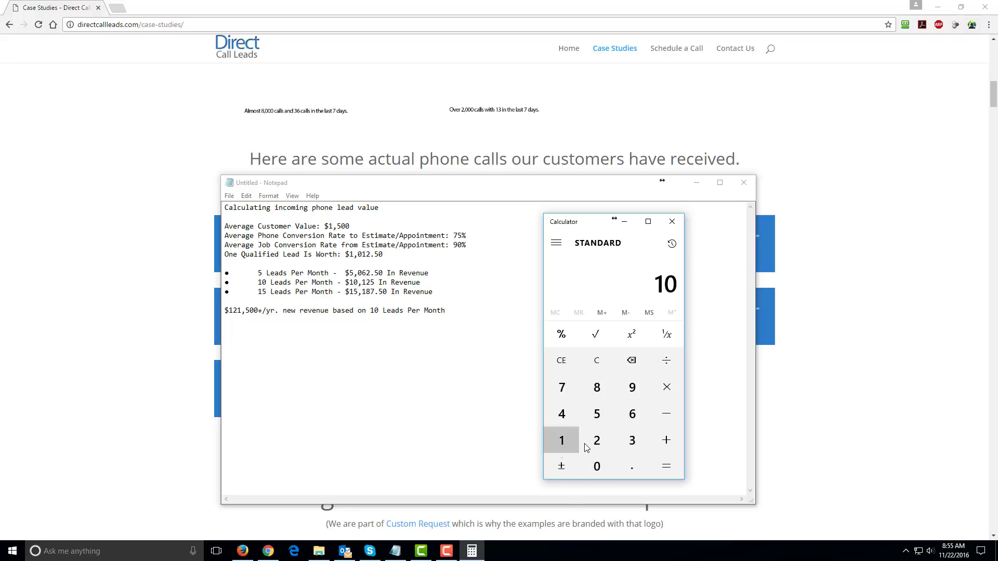
left_click(561, 441)
left_click(597, 440)
left_click(598, 419)
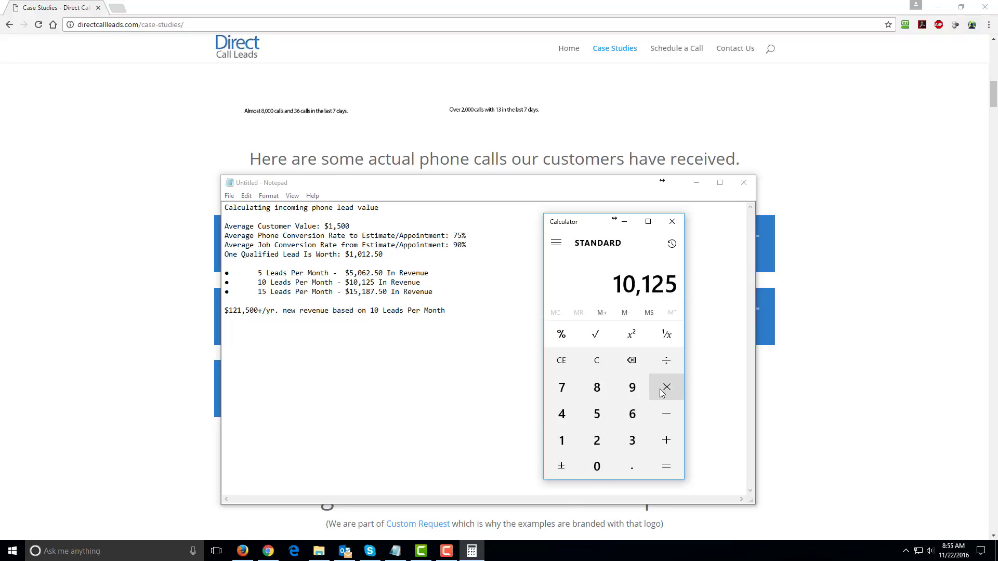
left_click(661, 392)
left_click(563, 441)
left_click(596, 440)
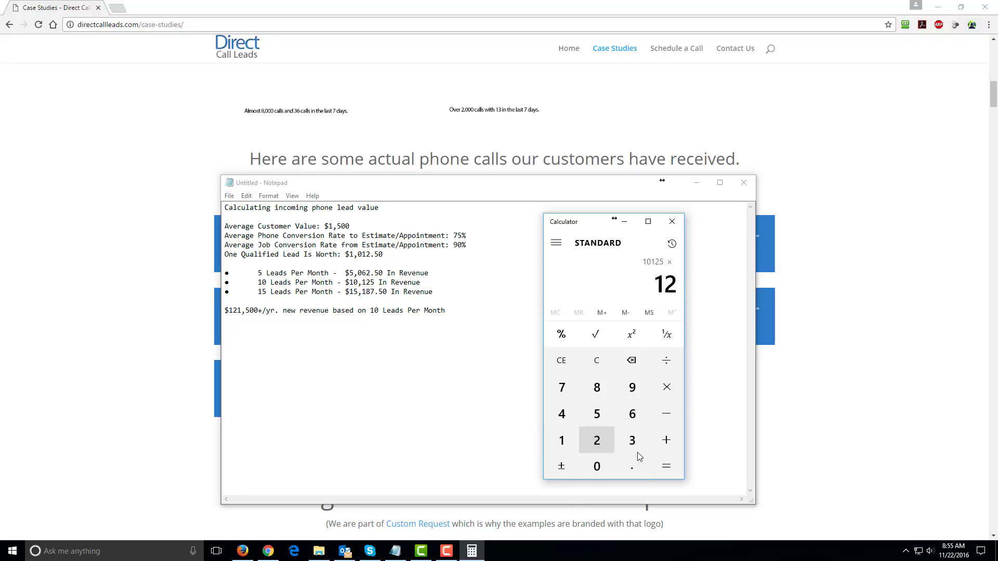
left_click(665, 466)
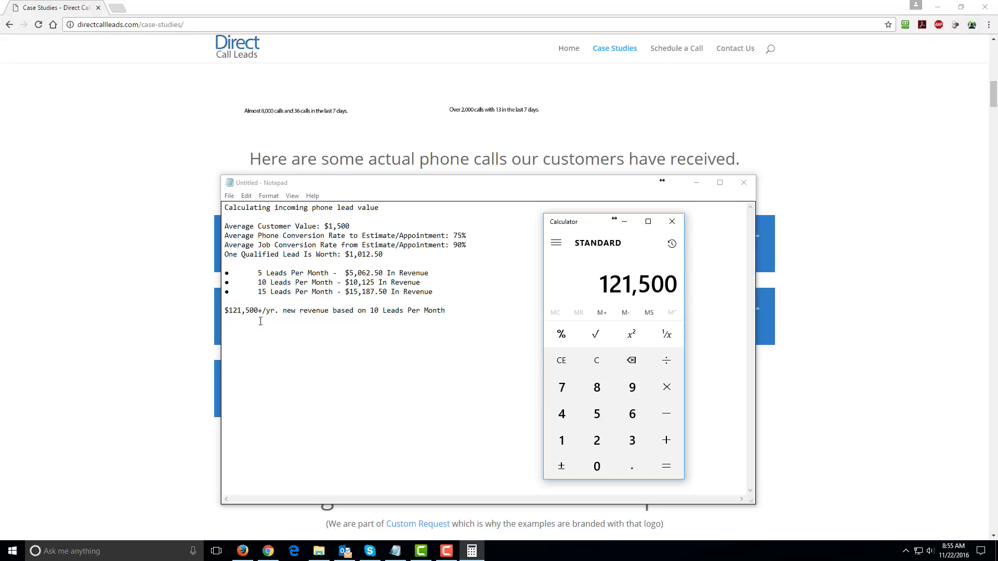